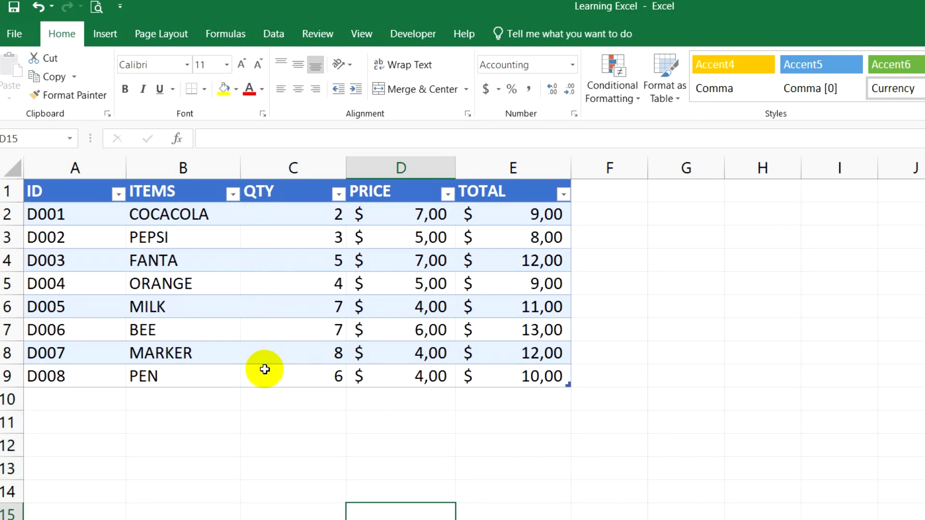
Step: Filter the ITEMS column to show only COCACOLA
click(233, 195)
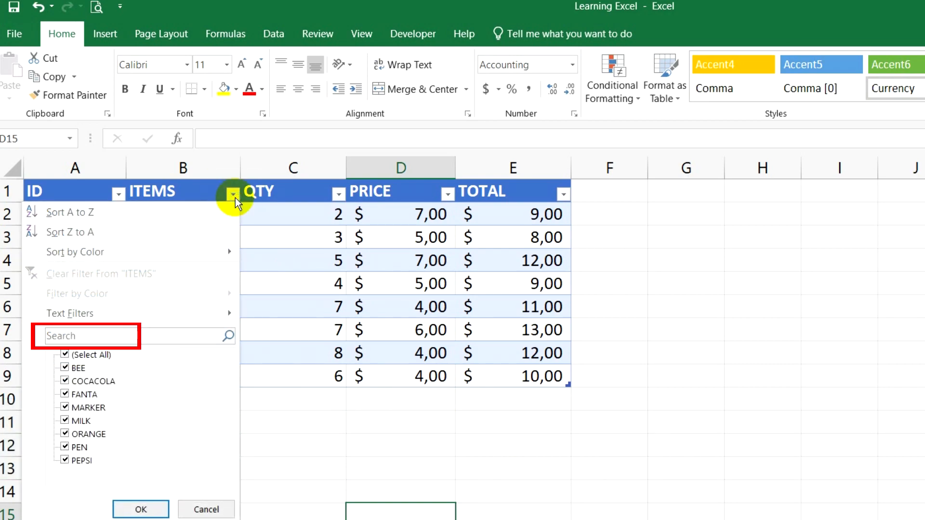
click(105, 355)
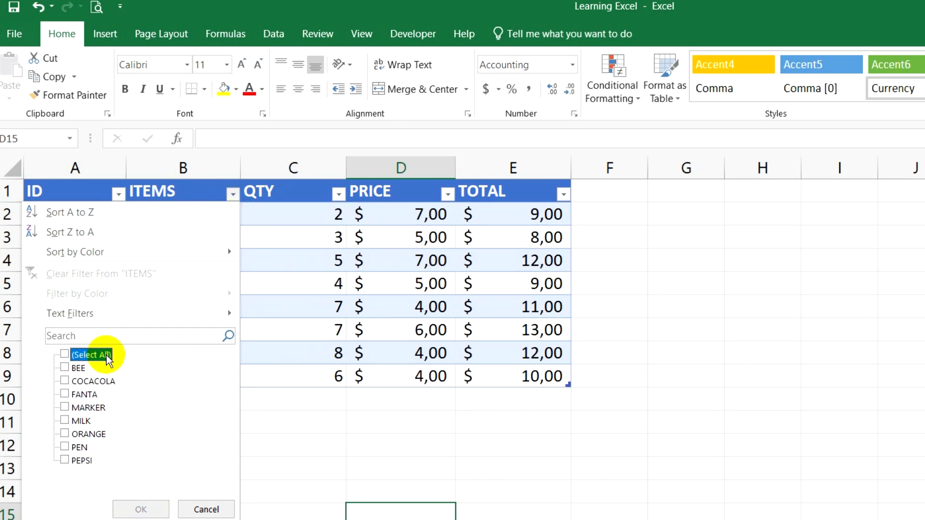
click(107, 380)
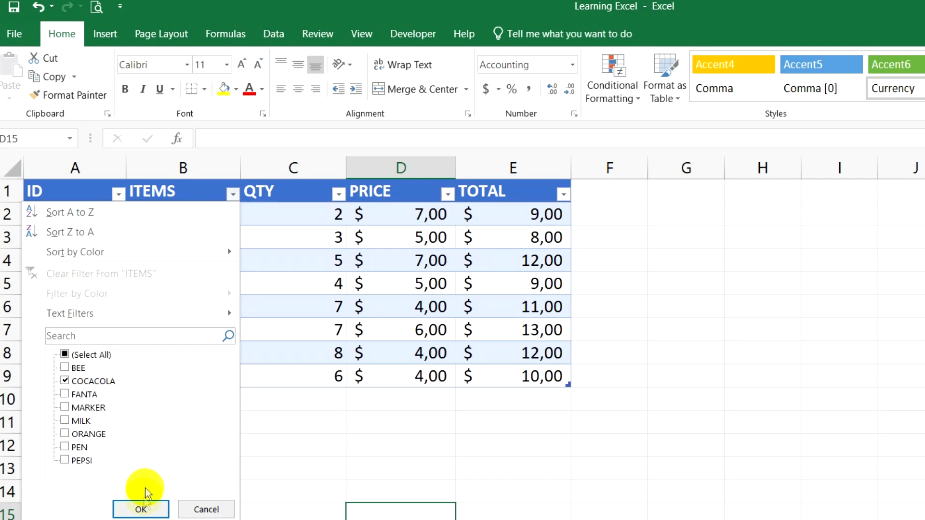
click(142, 508)
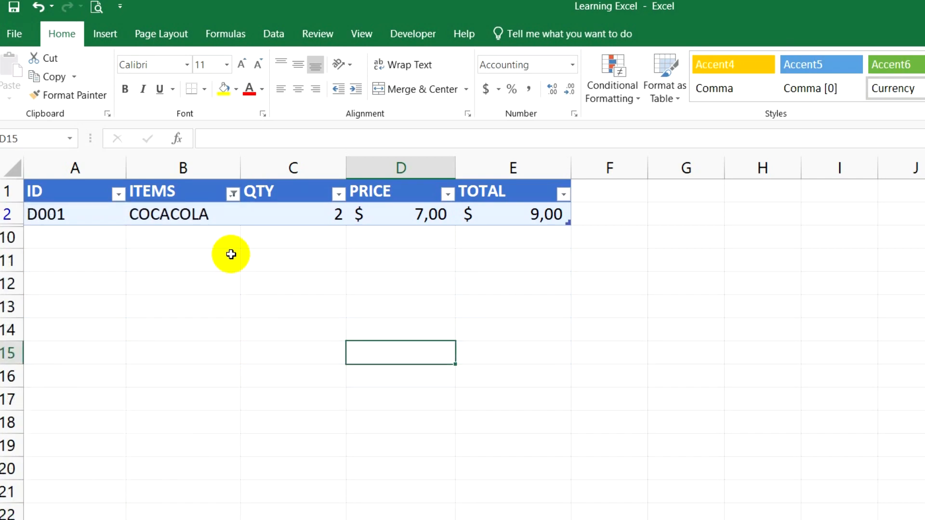
Step: Reselect all items in the ITEMS filter to show every row of the table
click(233, 193)
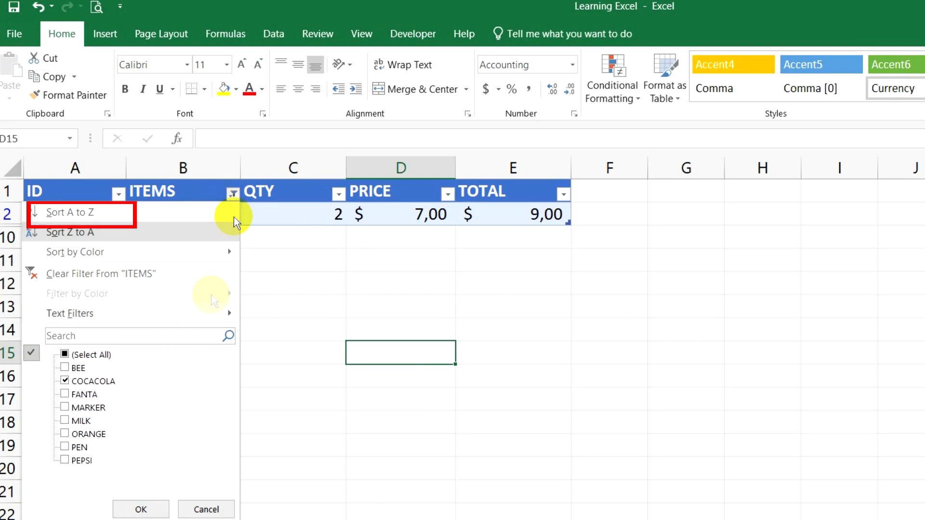
click(101, 355)
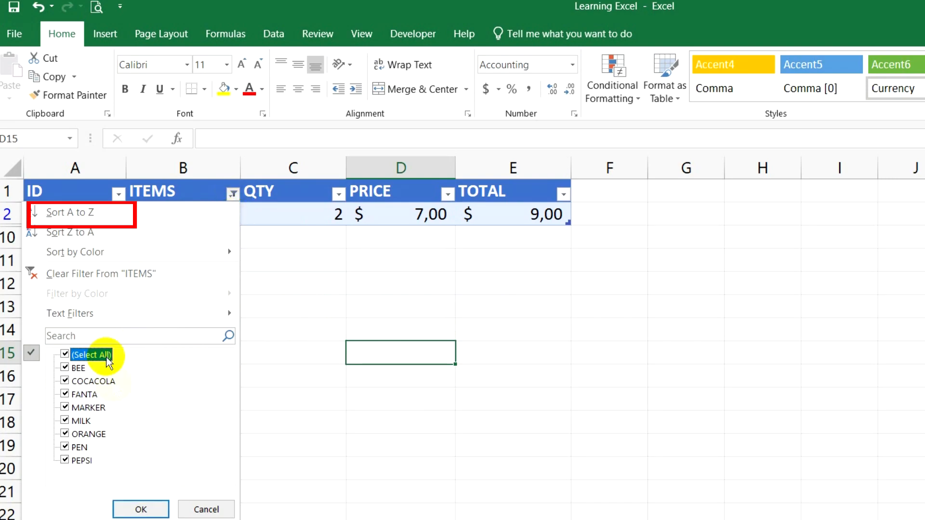
click(141, 510)
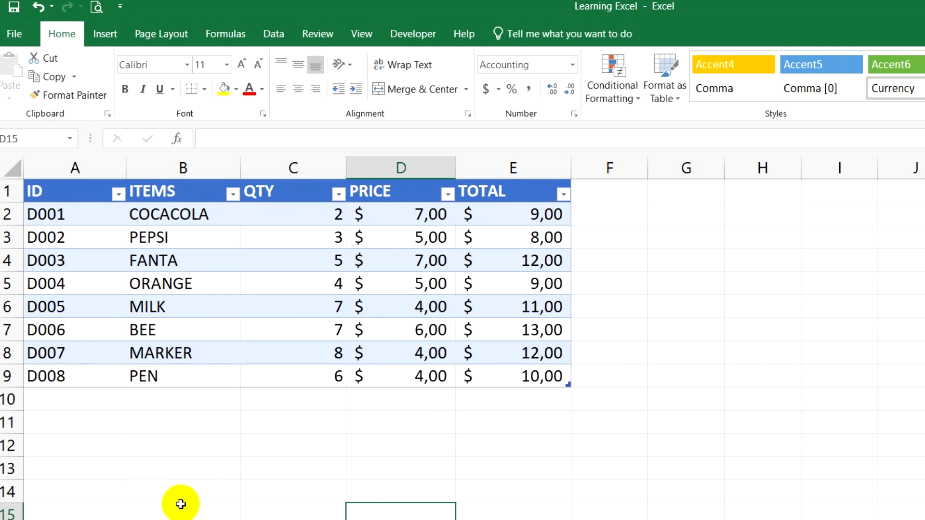
Step: Sort the table by the ITEMS column from A to Z
click(234, 194)
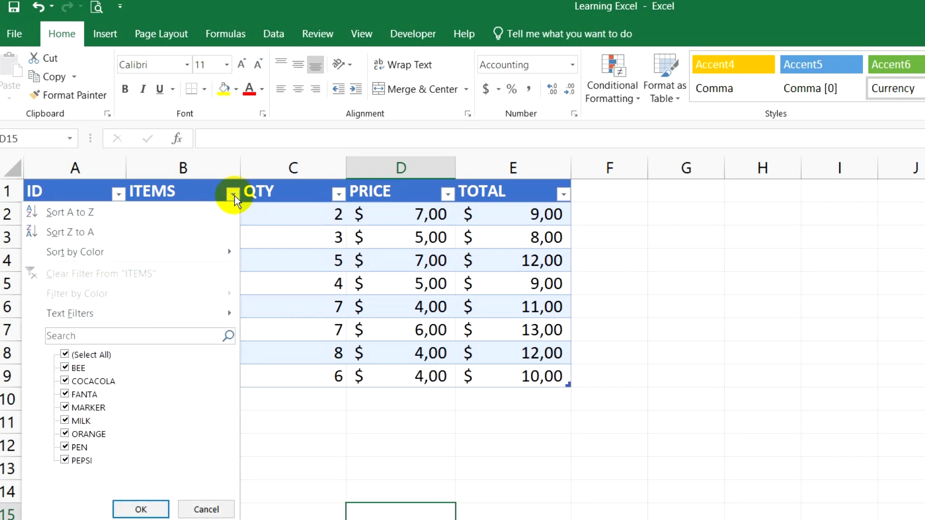
click(96, 213)
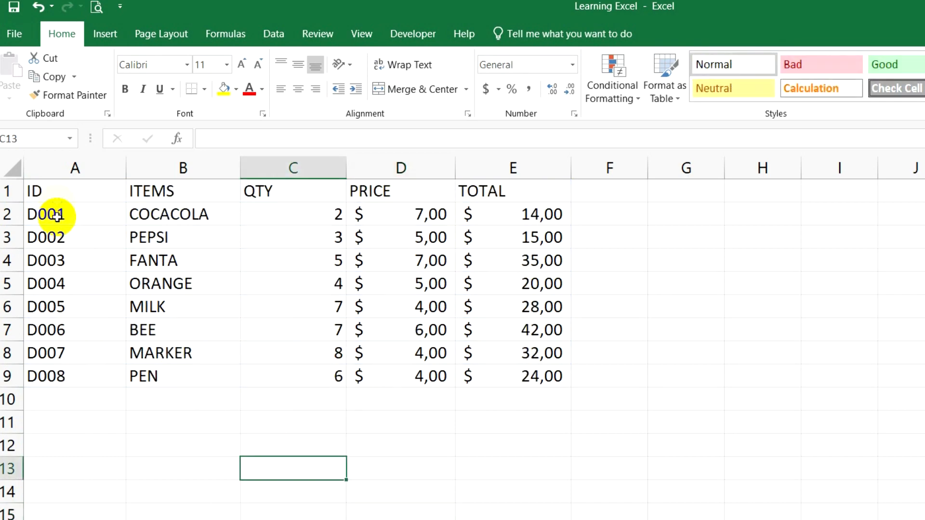
Step: Convert the range A1:E9 into a table, using its first row as headers
drag(58, 193, 530, 372)
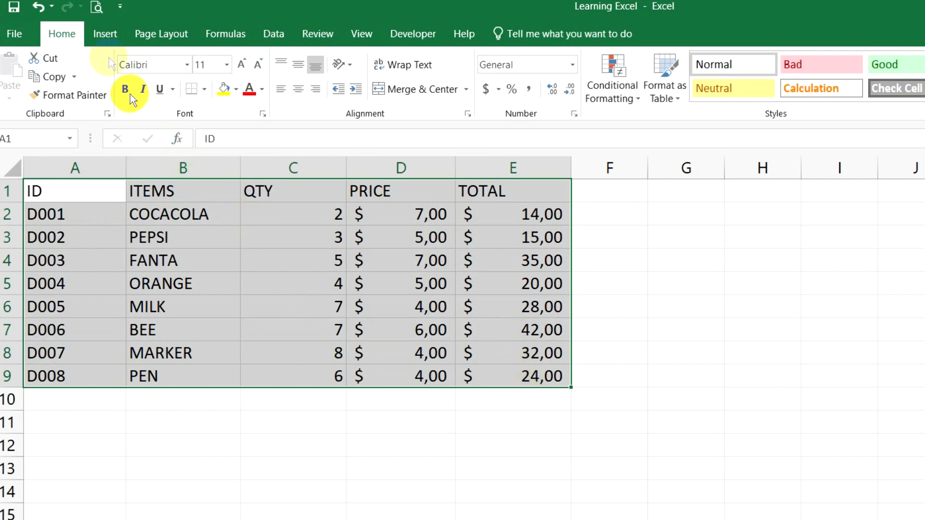
click(106, 35)
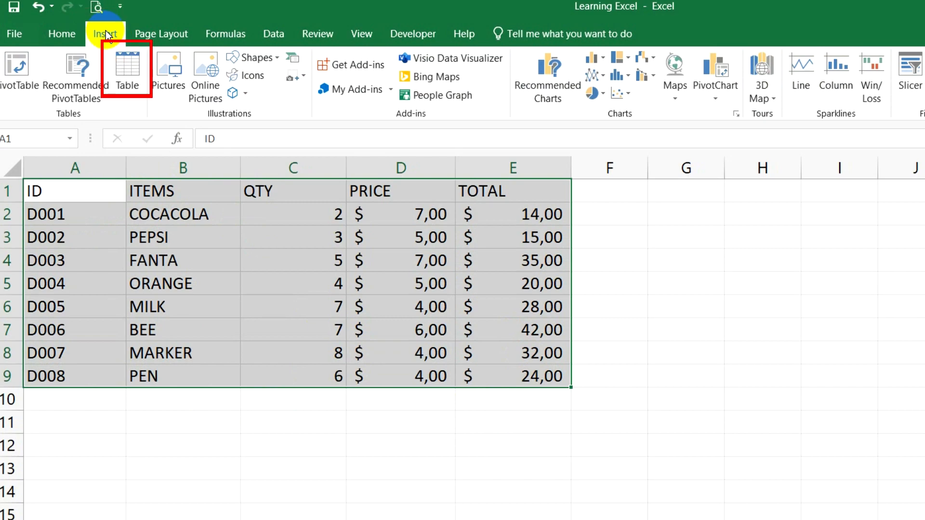
click(127, 77)
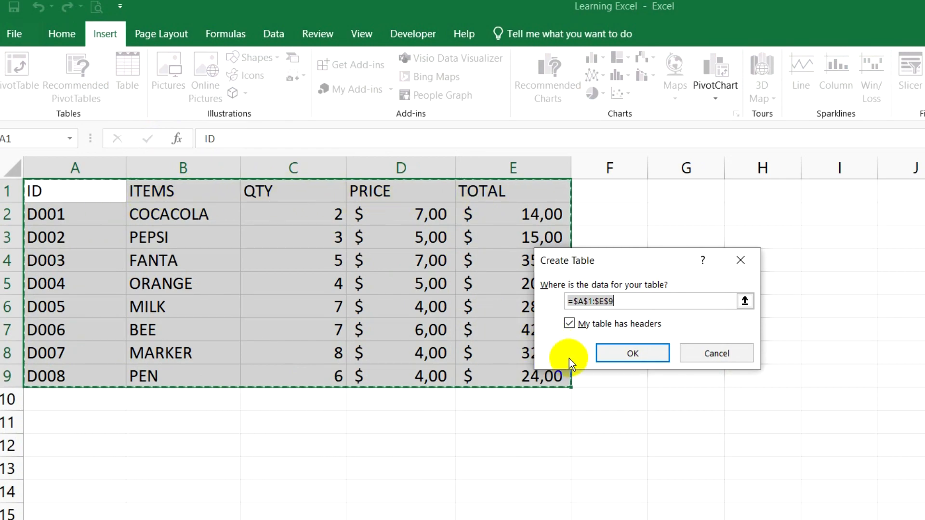
click(628, 355)
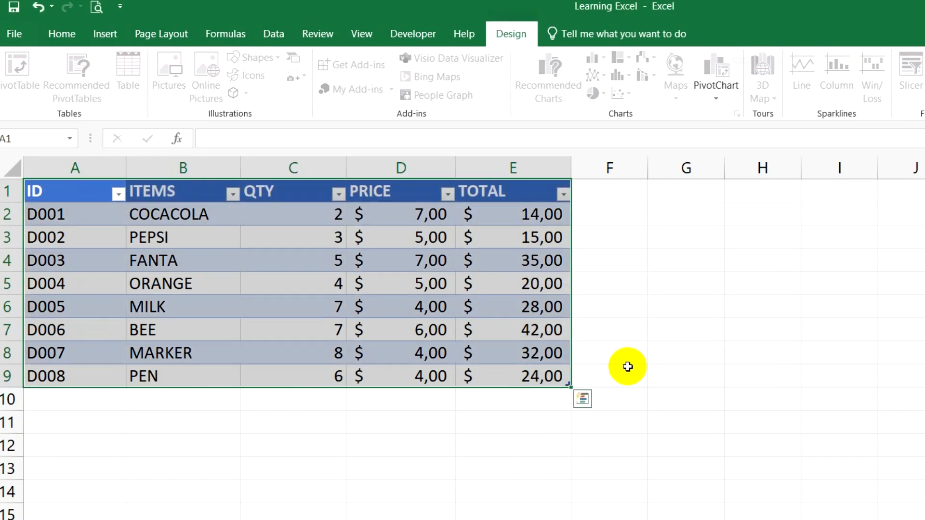
click(506, 439)
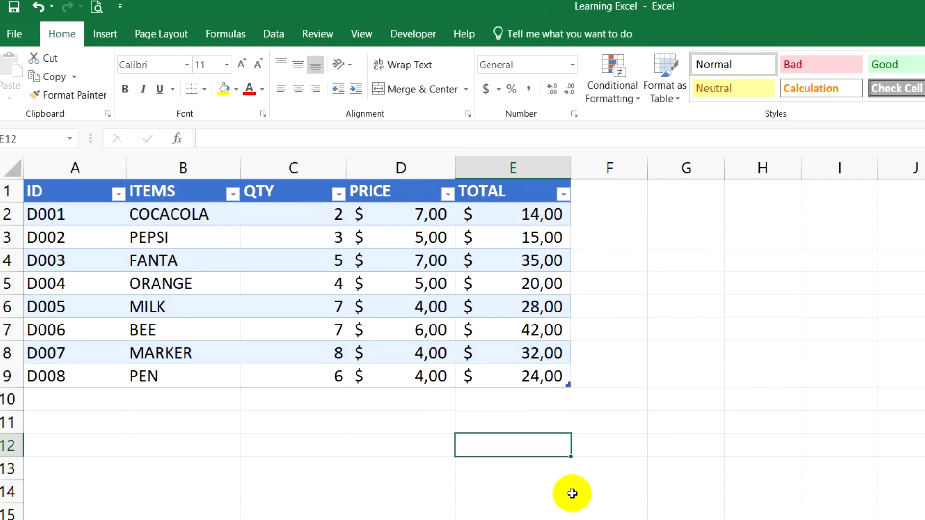
Step: Extend the table down to row 17 and enter D009 as the ID in cell A10
drag(569, 384, 505, 501)
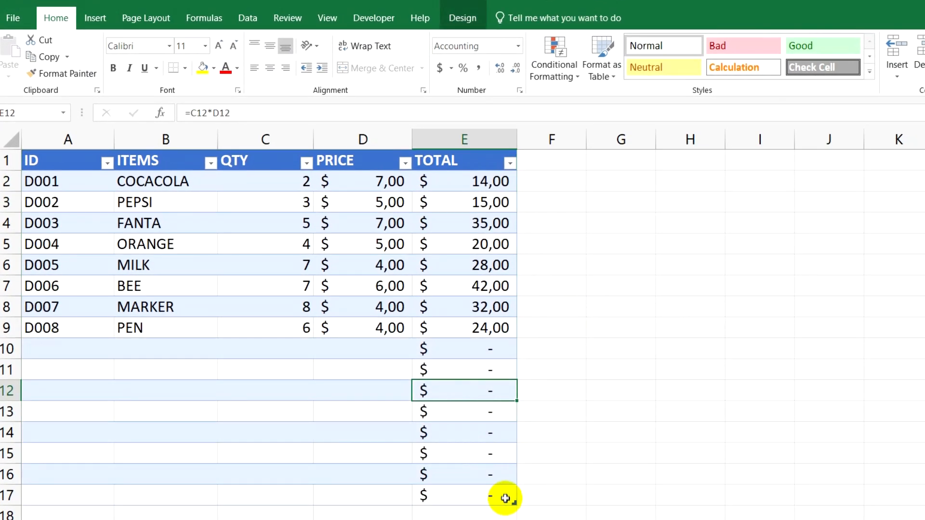
click(23, 349)
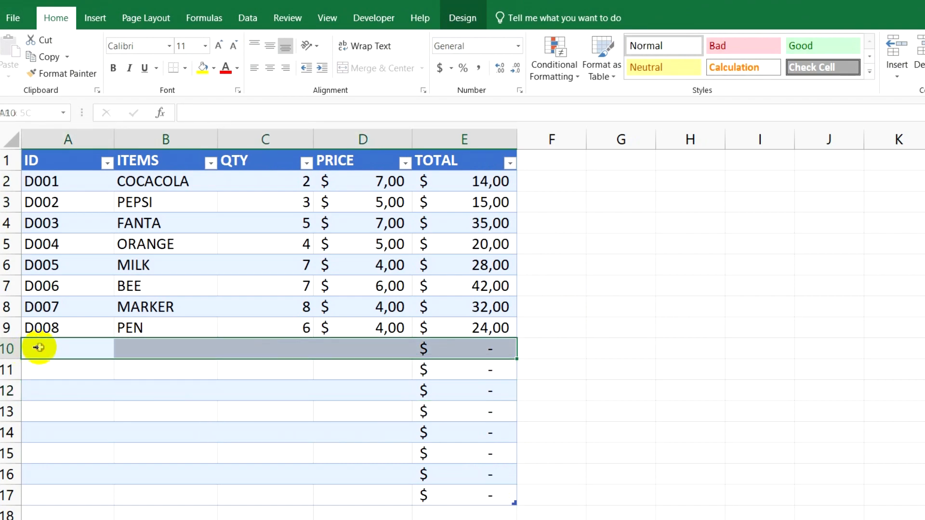
click(38, 348)
text(d)
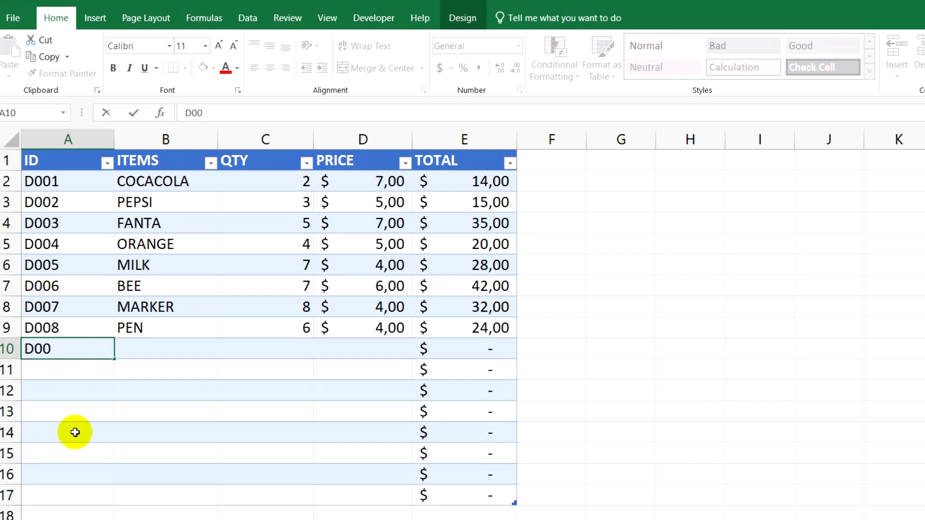
key(BackSpace)
key(BackSpace)
text(00)
key(Tab)
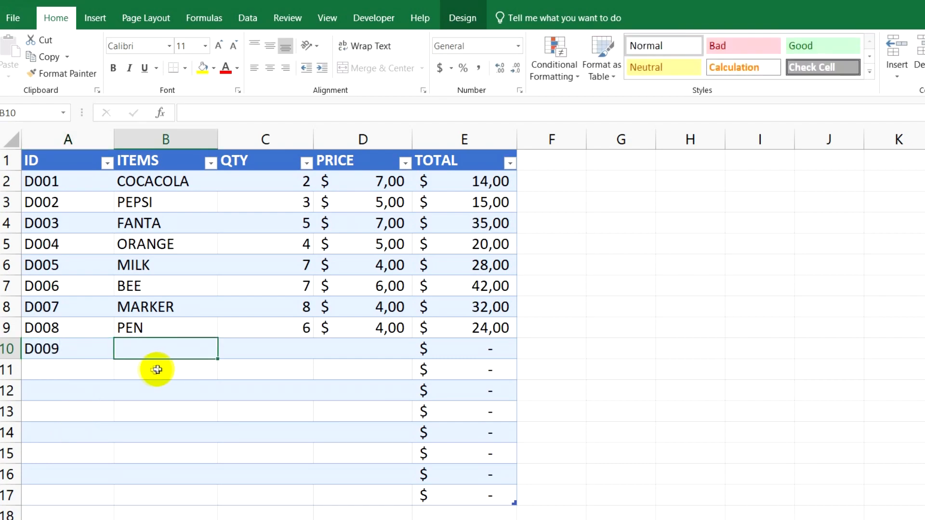
Step: Try the light blue style on the table and settle on the orange banded table style
click(616, 394)
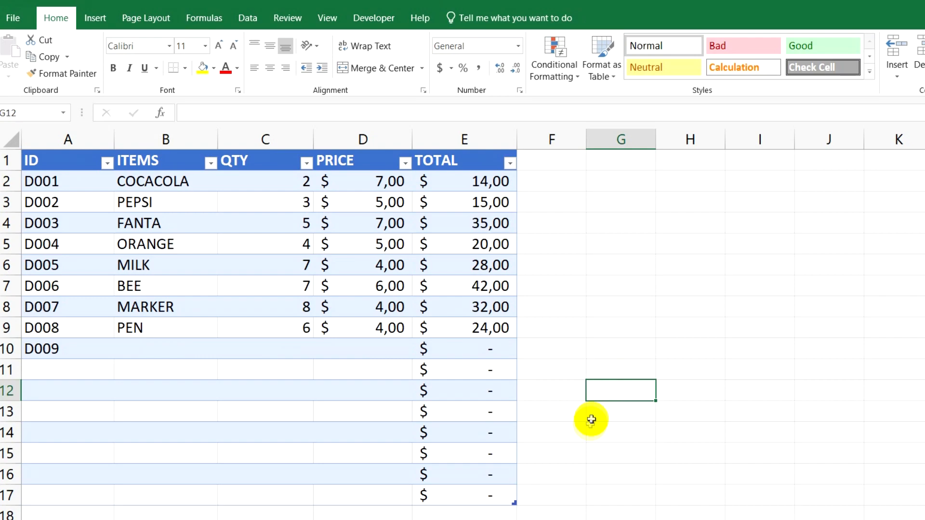
click(362, 375)
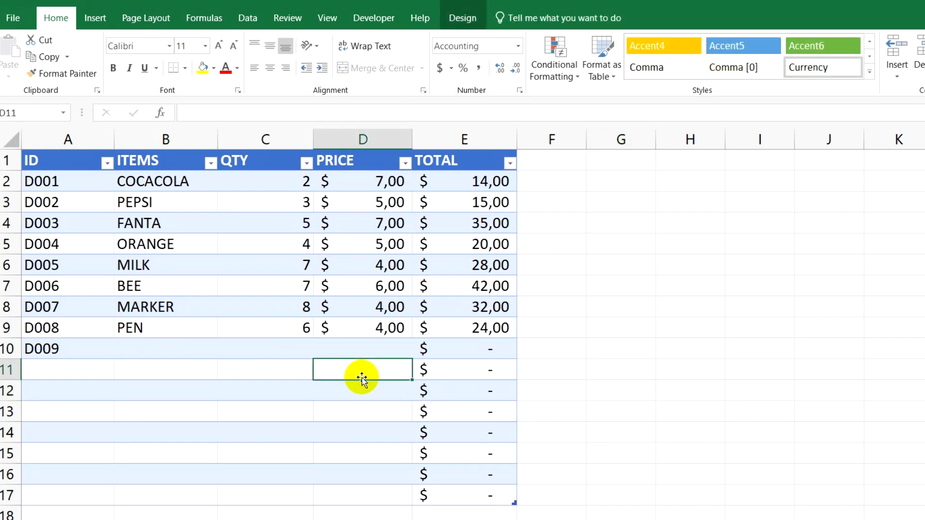
click(459, 19)
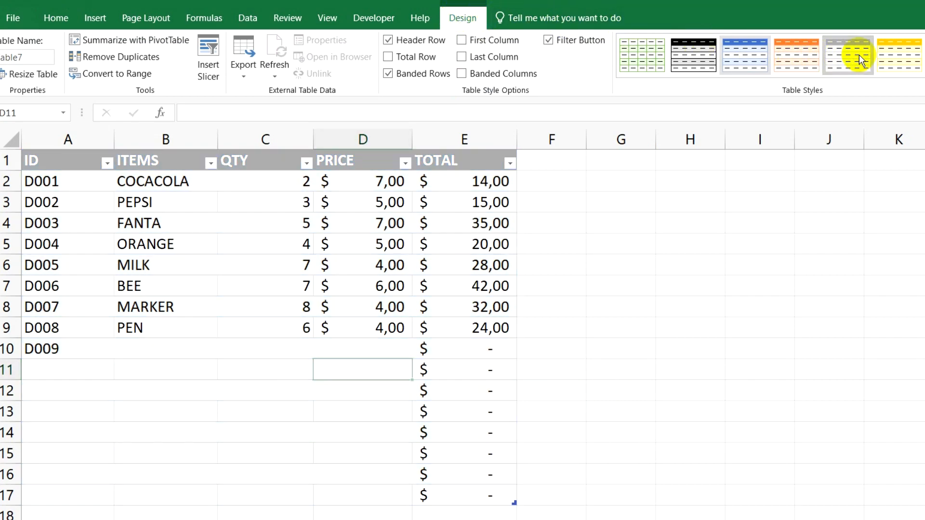
click(916, 60)
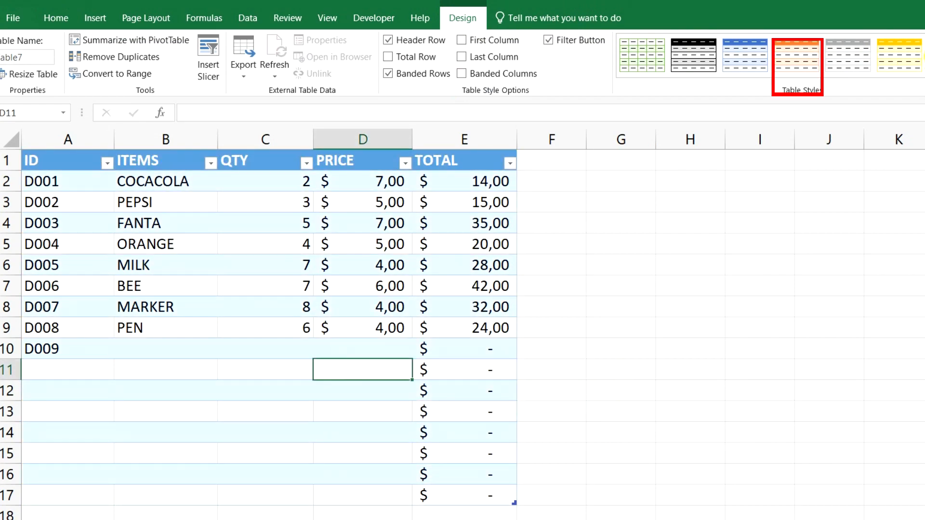
click(803, 58)
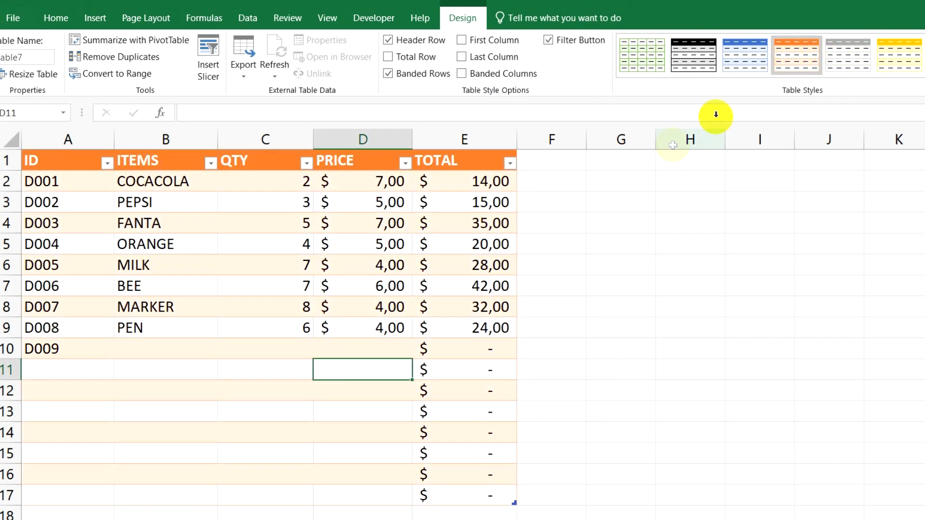
click(339, 457)
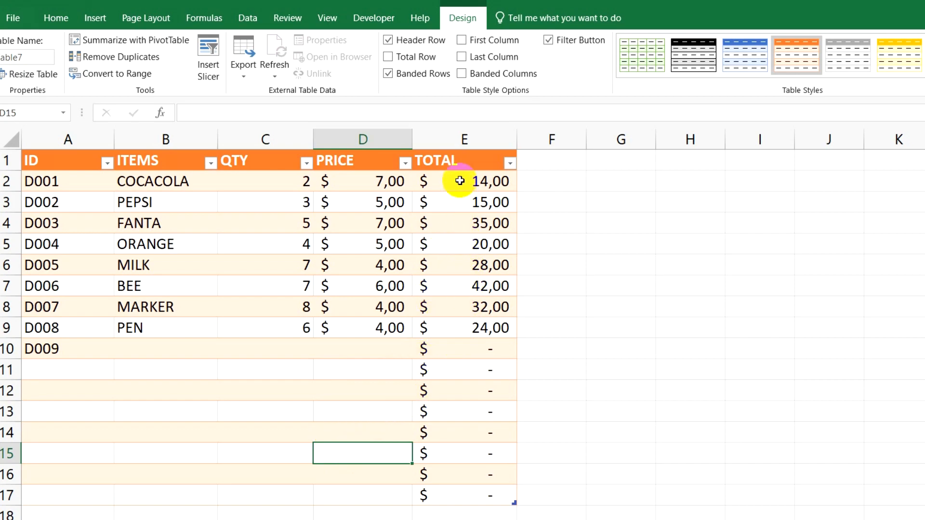
Step: Turn on last-column emphasis for the table and add a total row
click(463, 58)
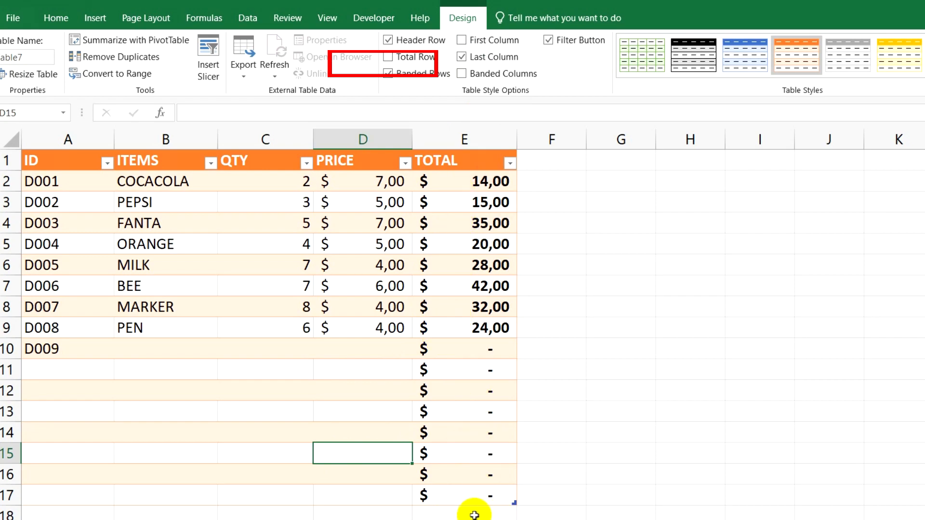
click(389, 57)
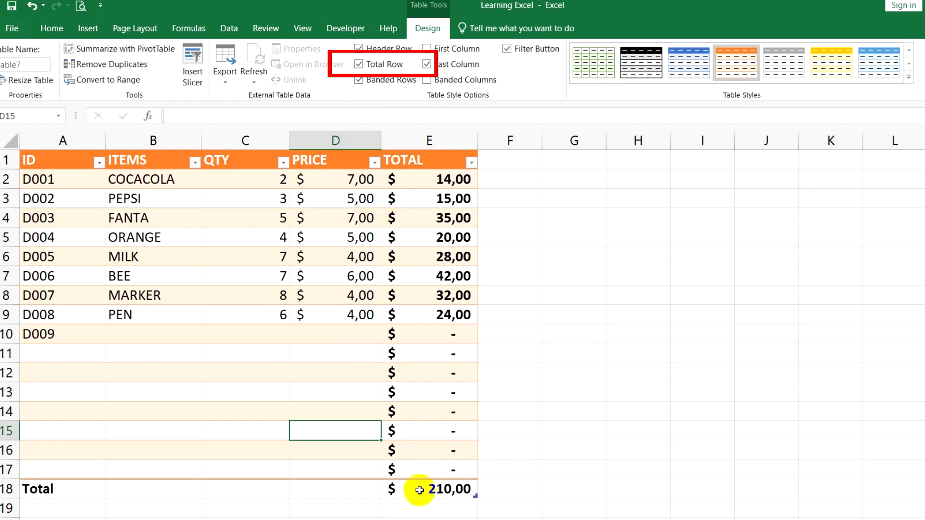
Step: Switch the total row's calculation for the TOTAL column to Count and back to Sum
click(420, 489)
click(483, 492)
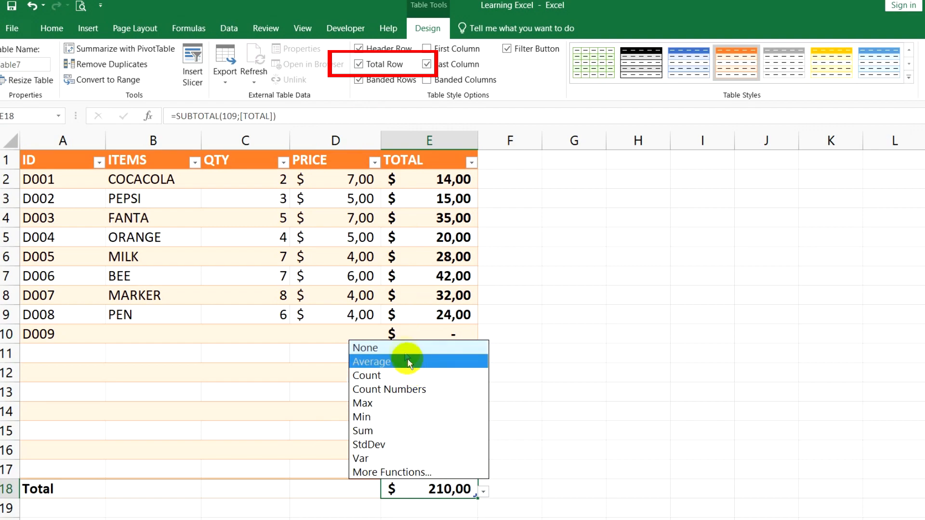
click(403, 375)
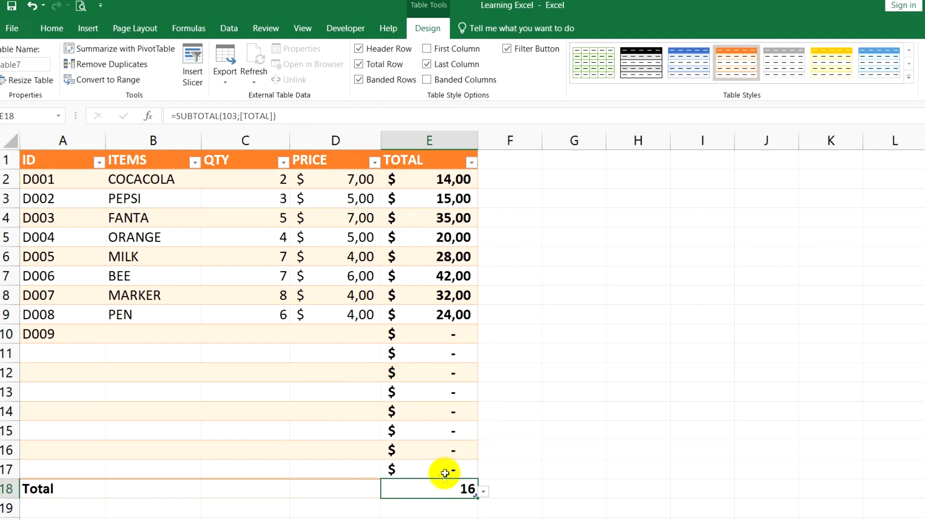
click(482, 492)
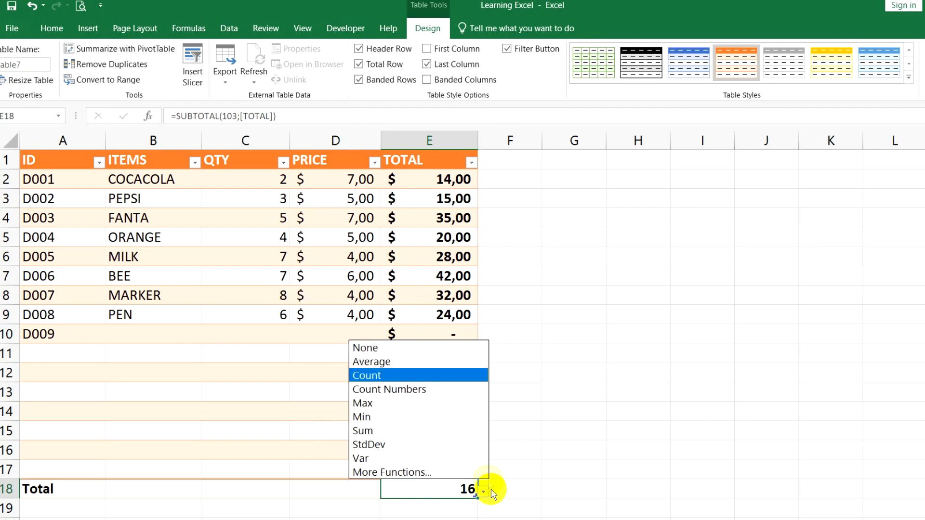
click(424, 431)
click(324, 485)
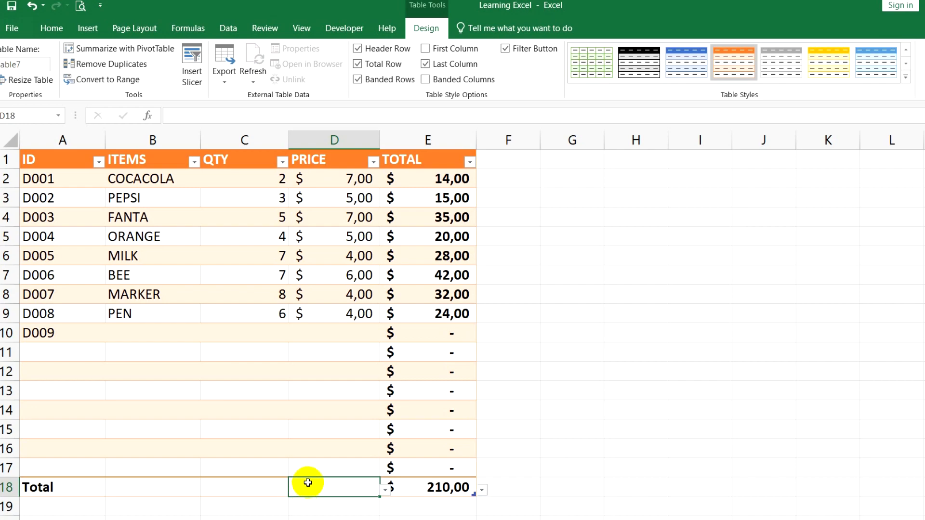
Step: Hide the filter buttons in the table's header row and show them again
click(506, 51)
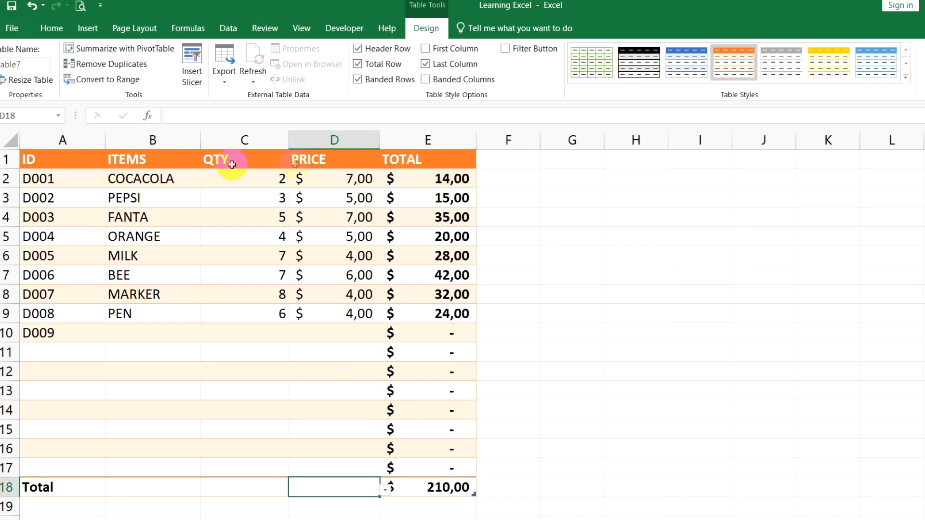
click(503, 52)
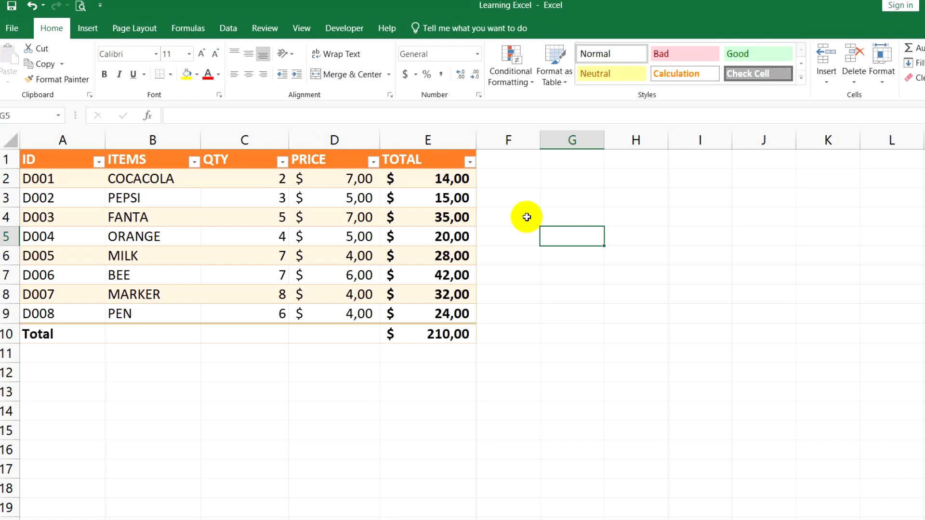
Step: Filter the table's ITEMS column to show only COCACOLA
click(194, 163)
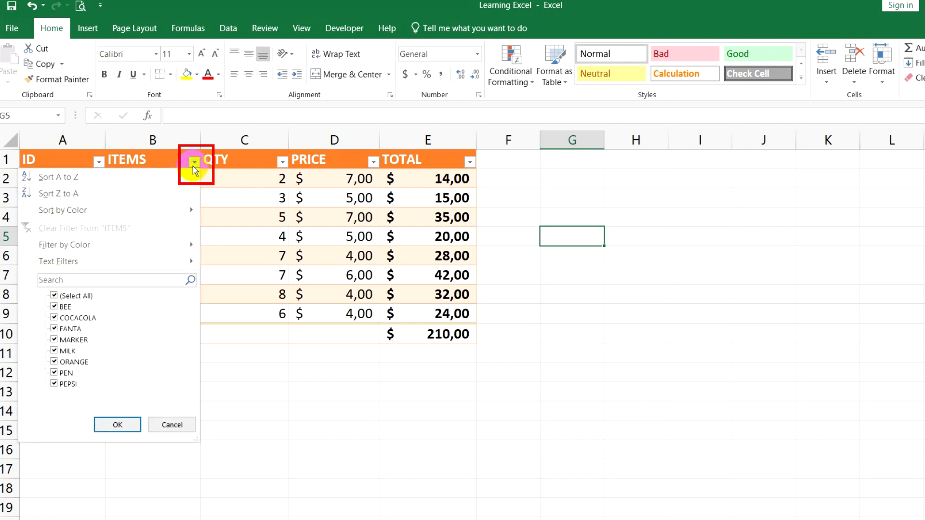
click(76, 298)
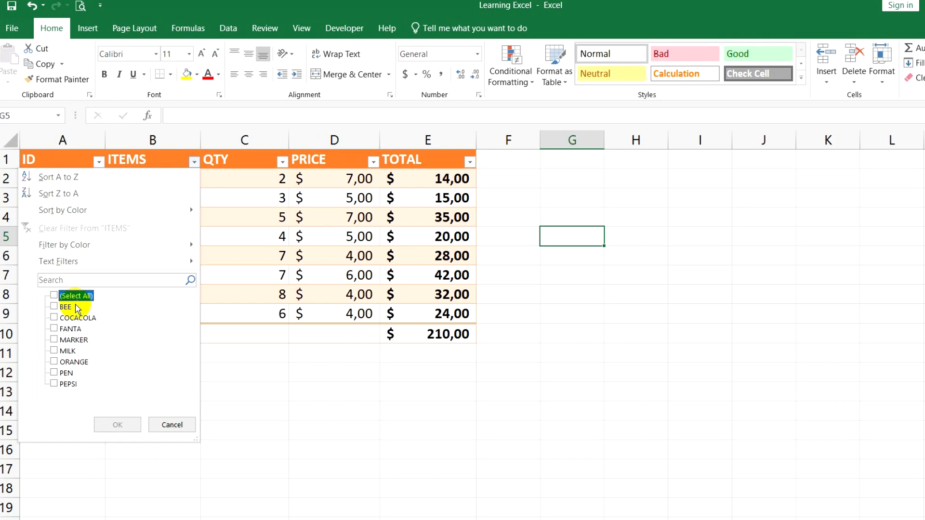
click(73, 319)
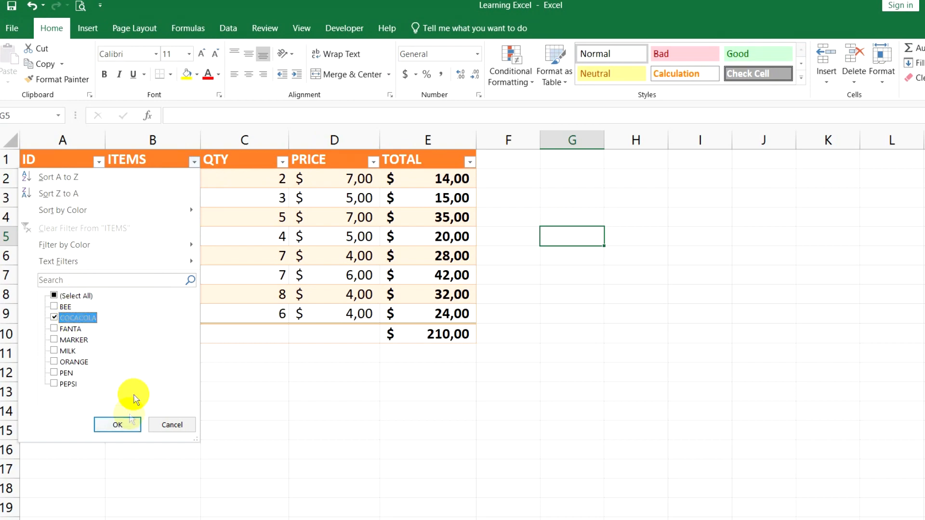
click(126, 423)
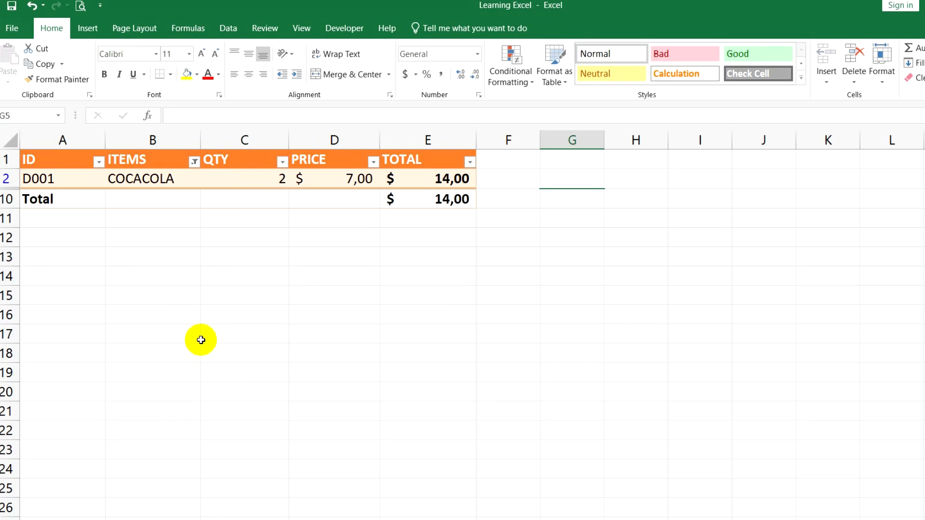
Step: Reselect all values in the ITEMS column filter to bring back every table row
click(194, 162)
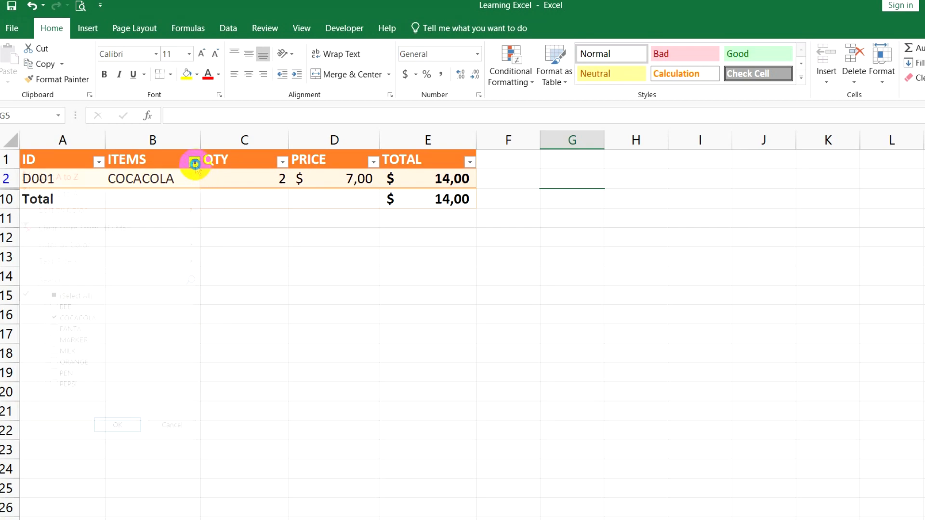
click(78, 299)
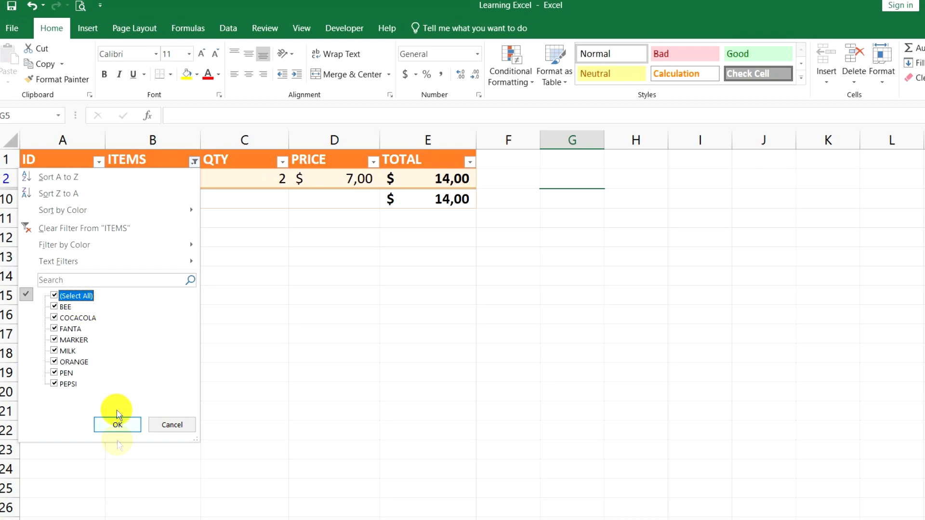
click(118, 425)
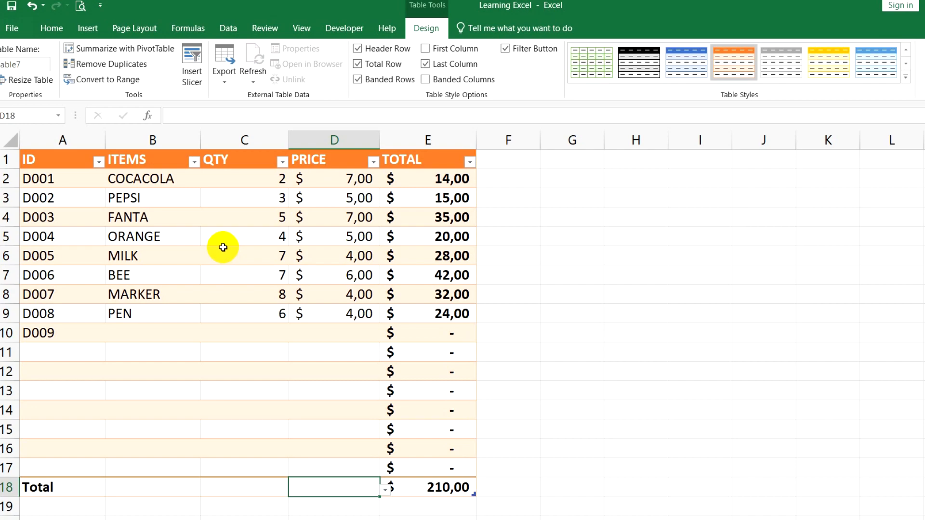
Step: Convert the whole table, from the ID header through the total row, to a normal range
drag(53, 159, 430, 482)
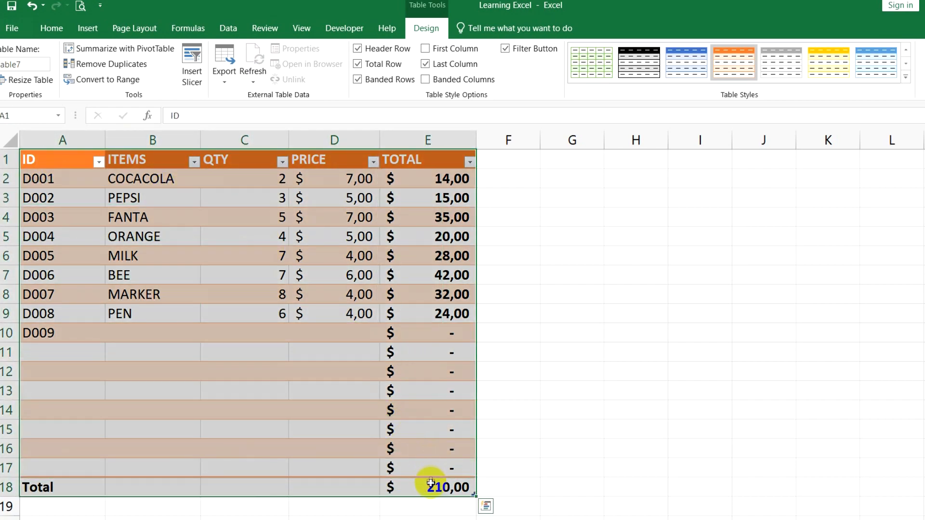
click(100, 80)
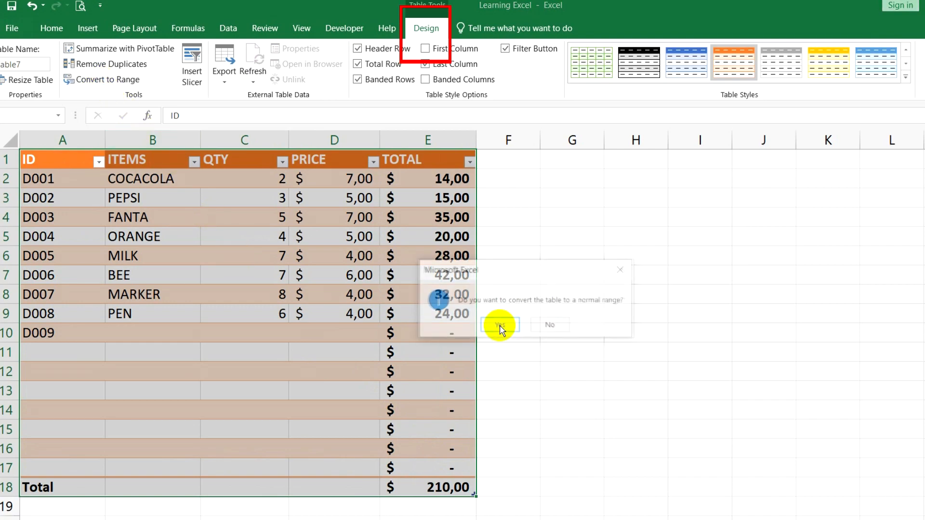
click(499, 324)
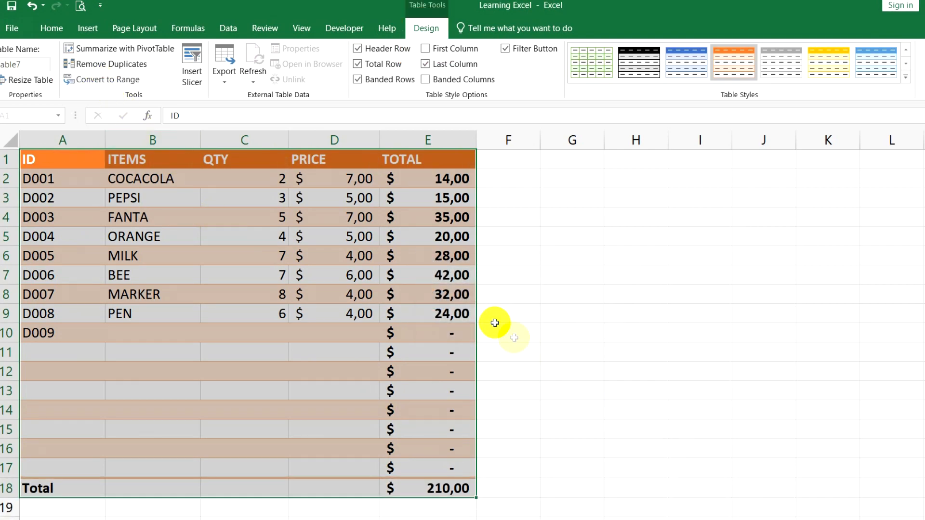
click(313, 348)
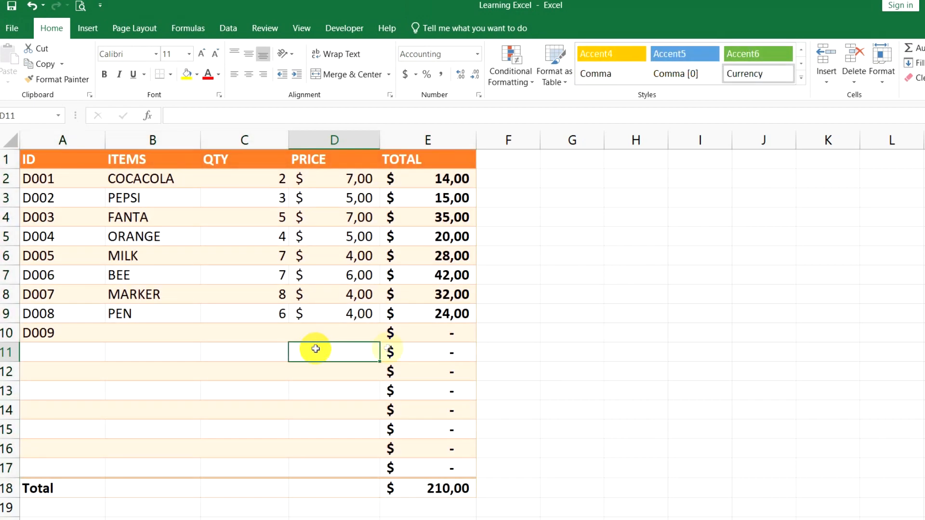